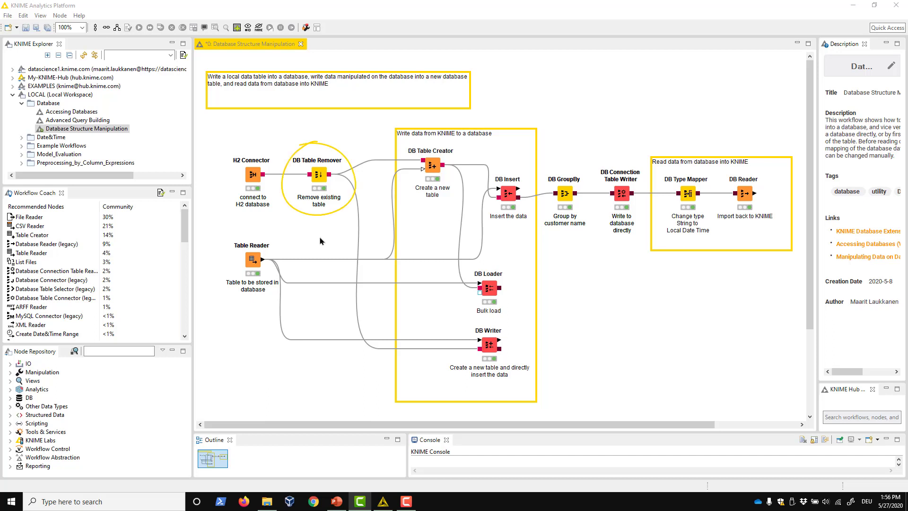
# Point the DB Table Remover at the PUBLIC schema's Order table, with Cascade left off.
pyautogui.doubleClick(319, 179)
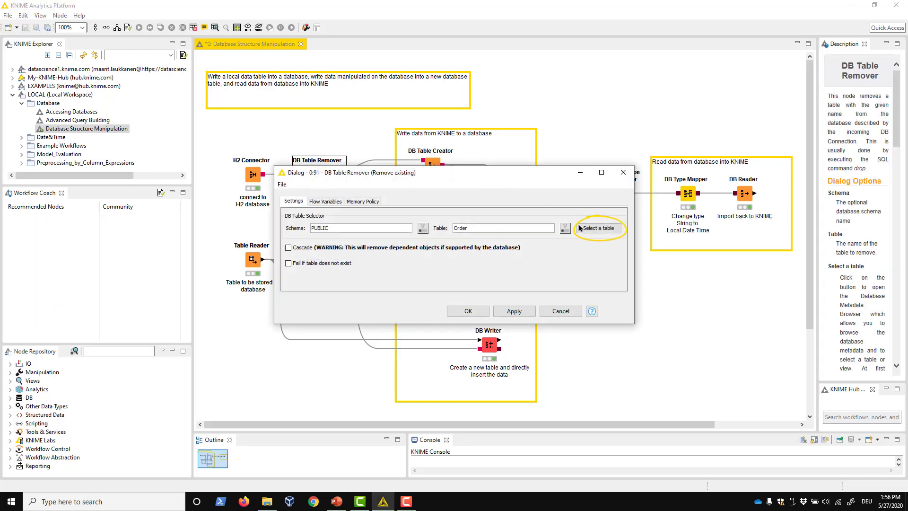
pyautogui.click(587, 229)
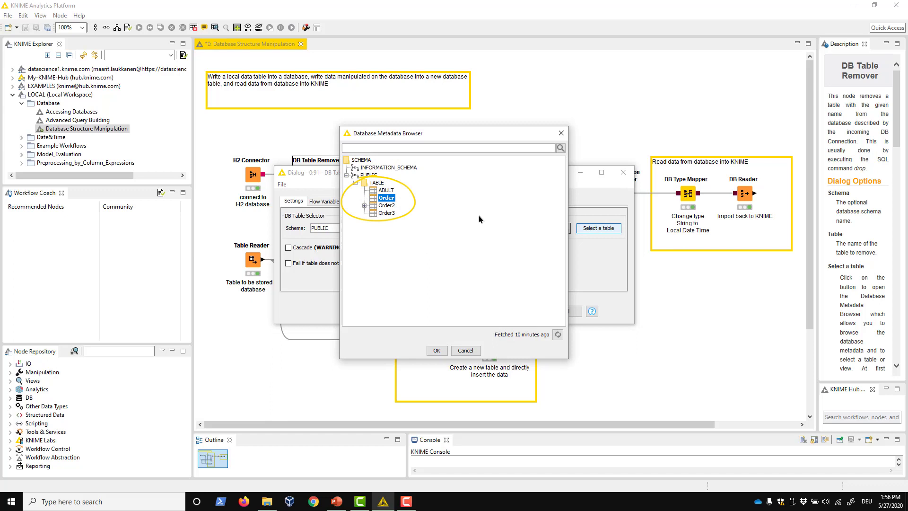
pyautogui.click(437, 351)
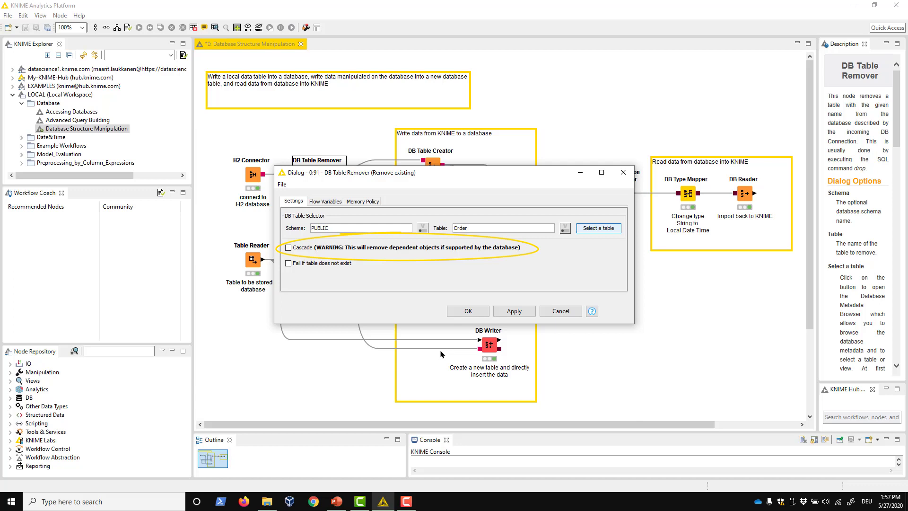
pyautogui.click(289, 248)
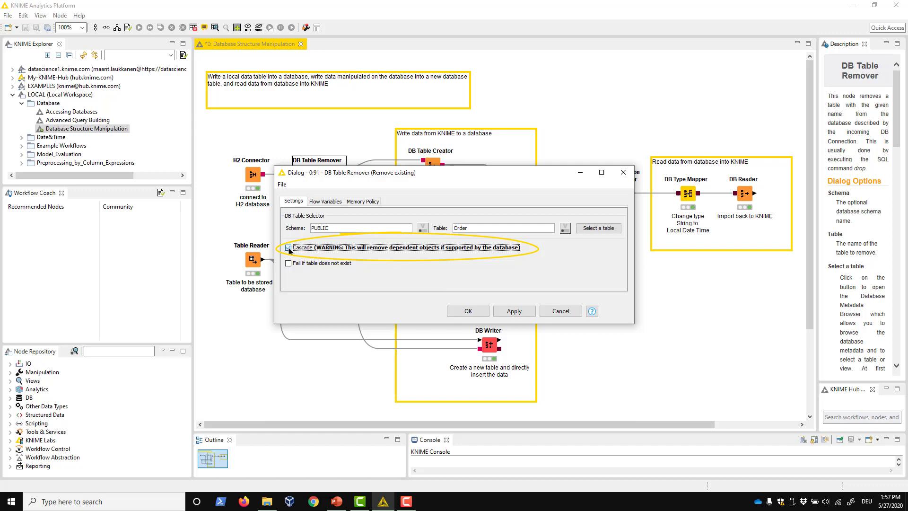
pyautogui.click(288, 247)
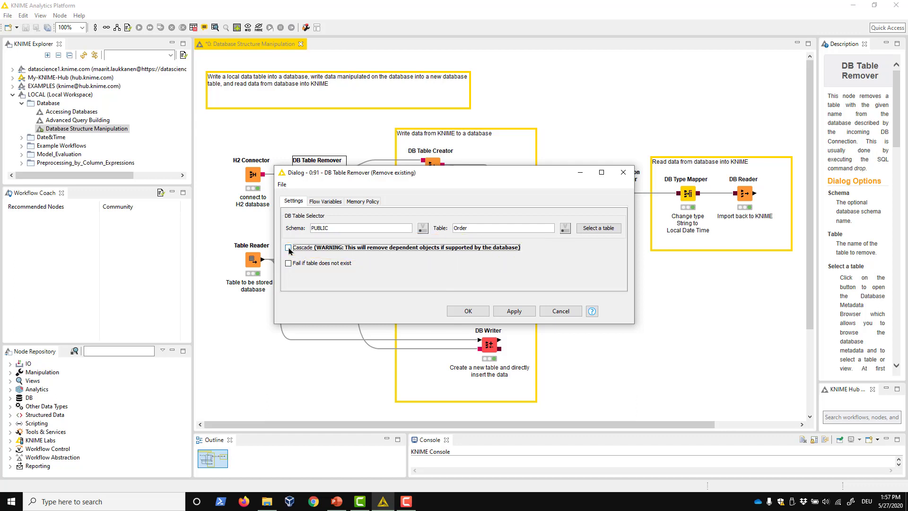
pyautogui.click(458, 312)
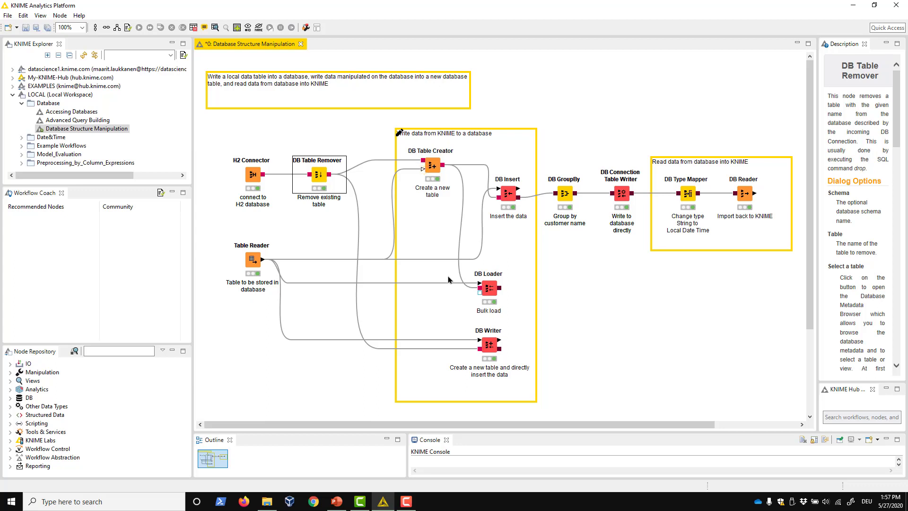
# Review the DB Table Creator's Name, NumberOfOrders and OrderDate columns, then show KNIME-based type mappings.
pyautogui.click(434, 167)
pyautogui.doubleClick(434, 167)
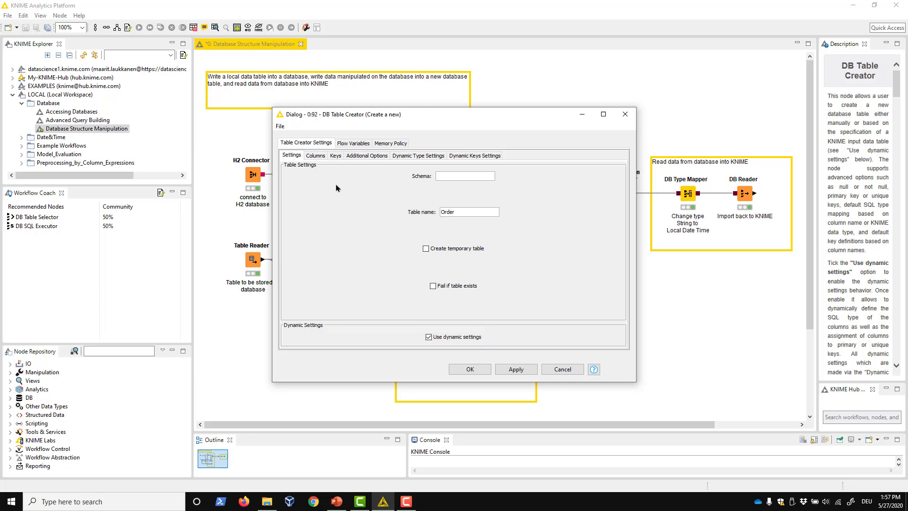
pyautogui.click(315, 156)
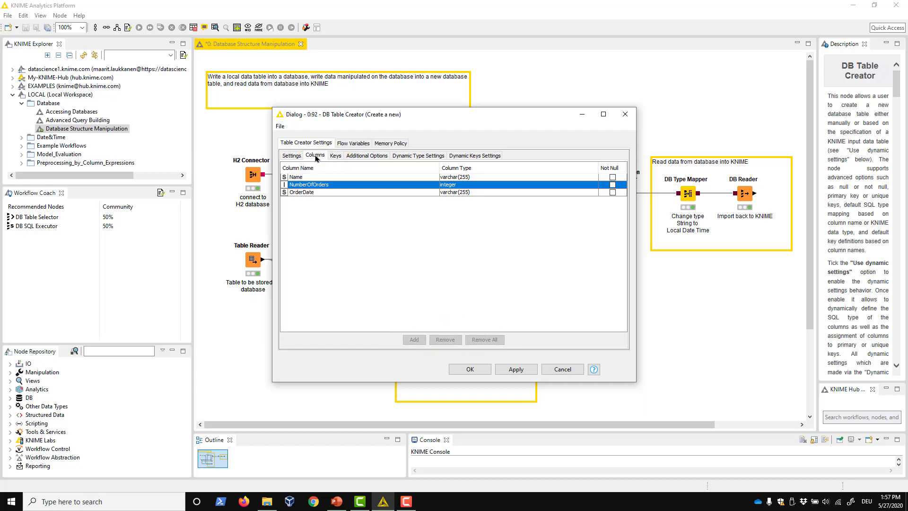
pyautogui.click(406, 159)
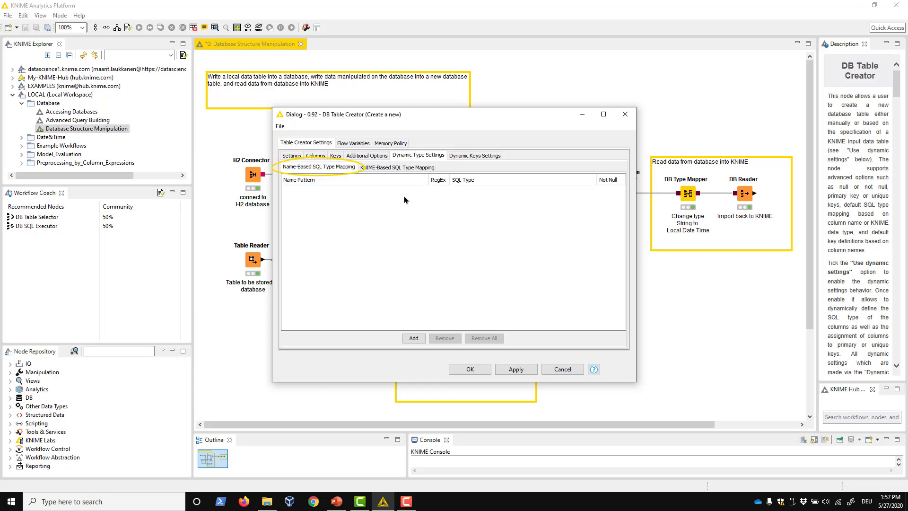
pyautogui.click(401, 168)
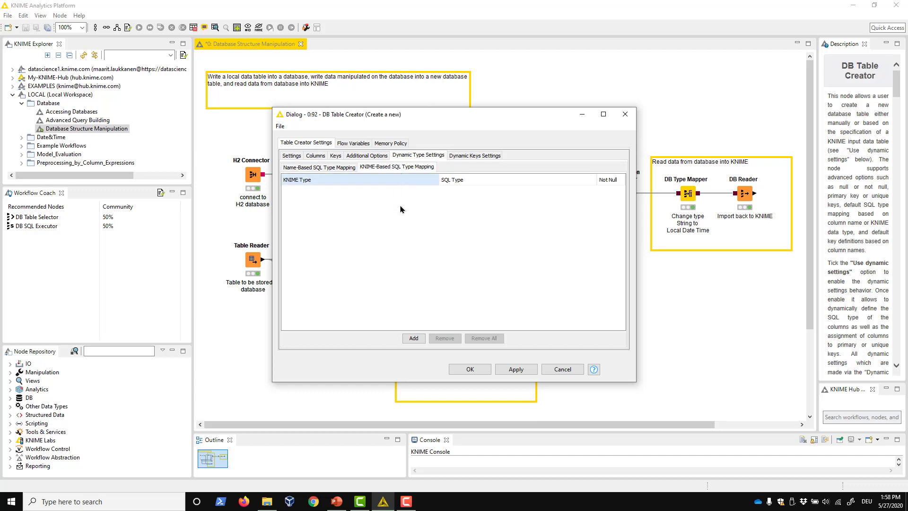
# Add a mapping from KNIME type Number (integer) to SQL type double, then show name-based mappings.
pyautogui.click(414, 339)
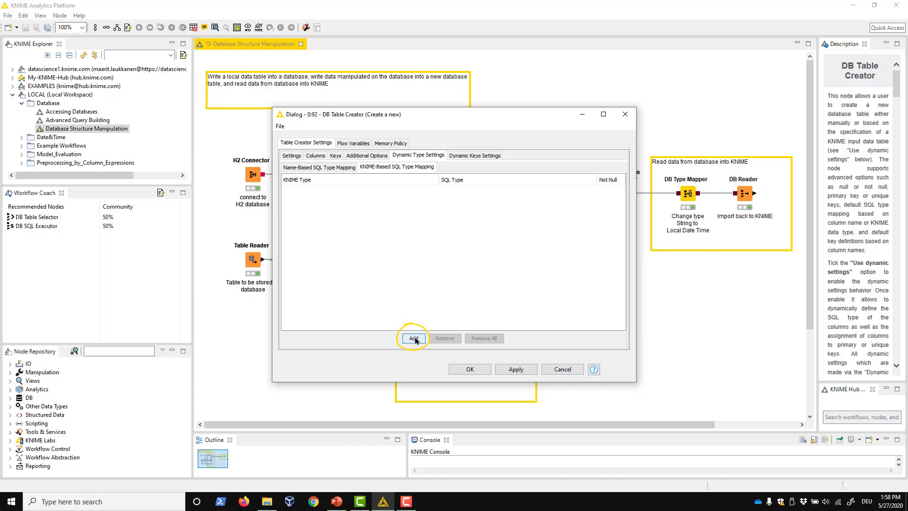
pyautogui.click(353, 189)
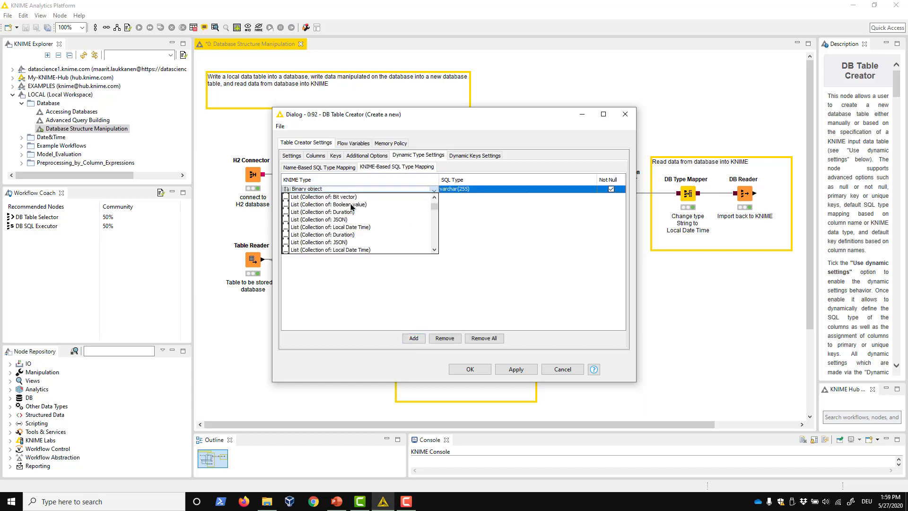
pyautogui.scroll(-3, 352, 208)
pyautogui.click(336, 229)
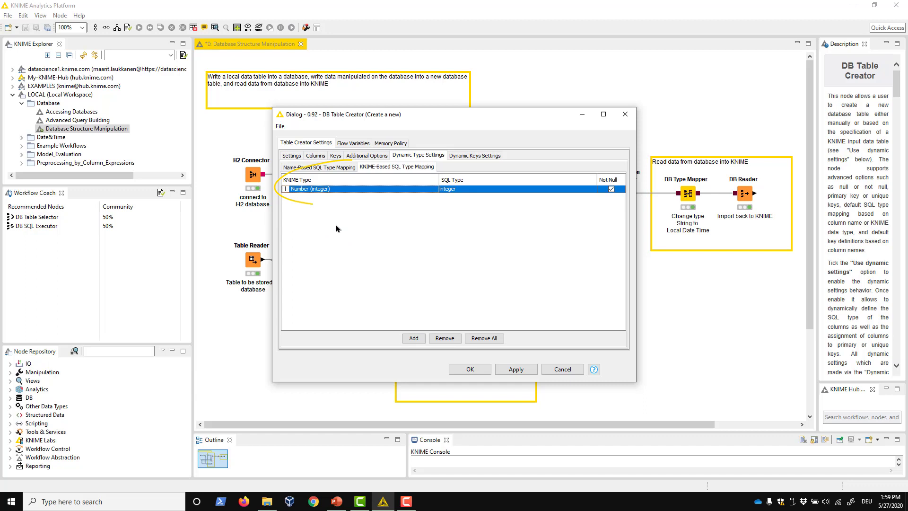
pyautogui.click(581, 189)
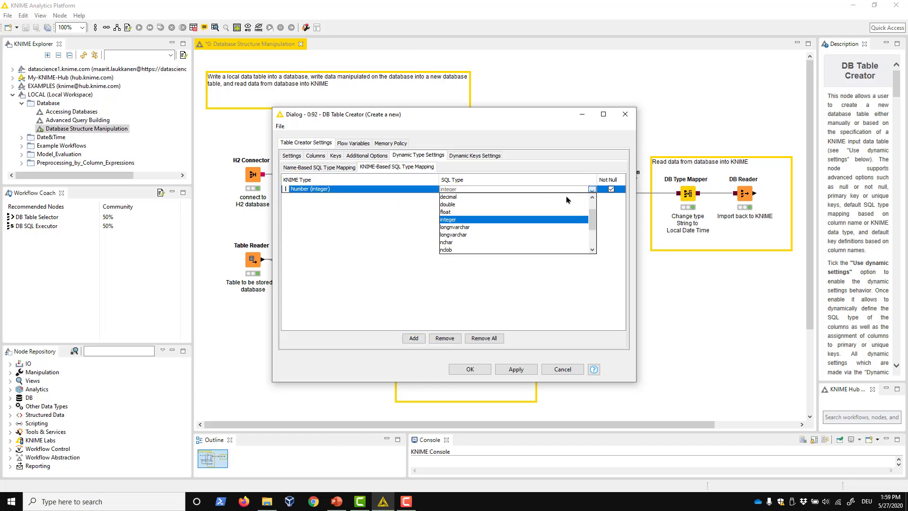
pyautogui.click(556, 205)
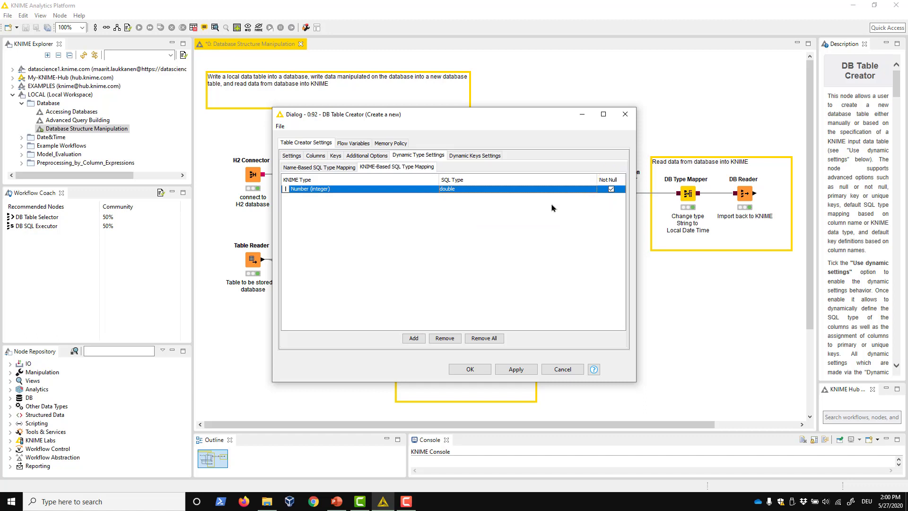
pyautogui.click(338, 168)
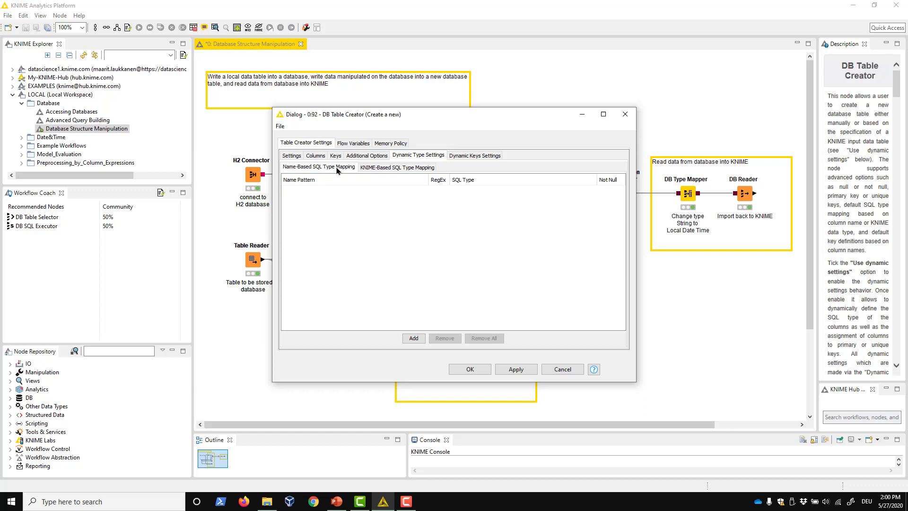
# Try a .* name-pattern mapping and a Key1 primary-key definition, then remove the key.
pyautogui.click(414, 338)
pyautogui.click(361, 192)
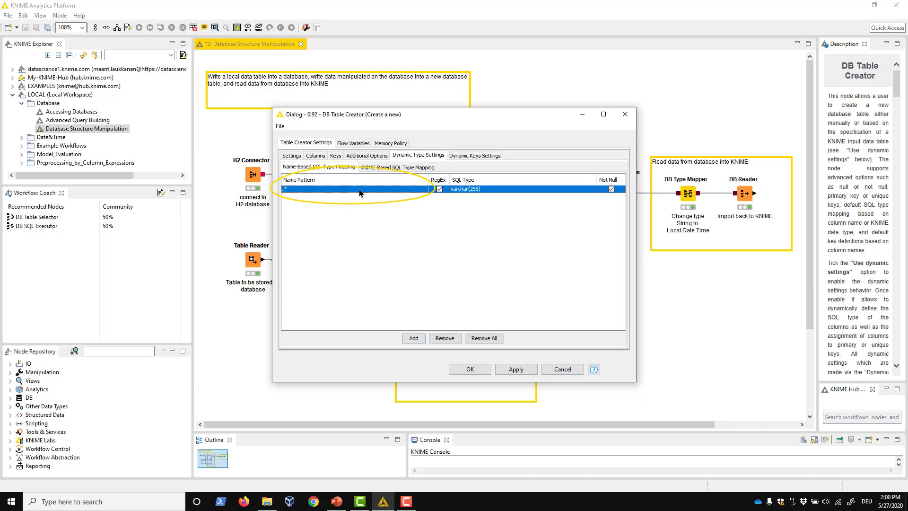
pyautogui.doubleClick(353, 191)
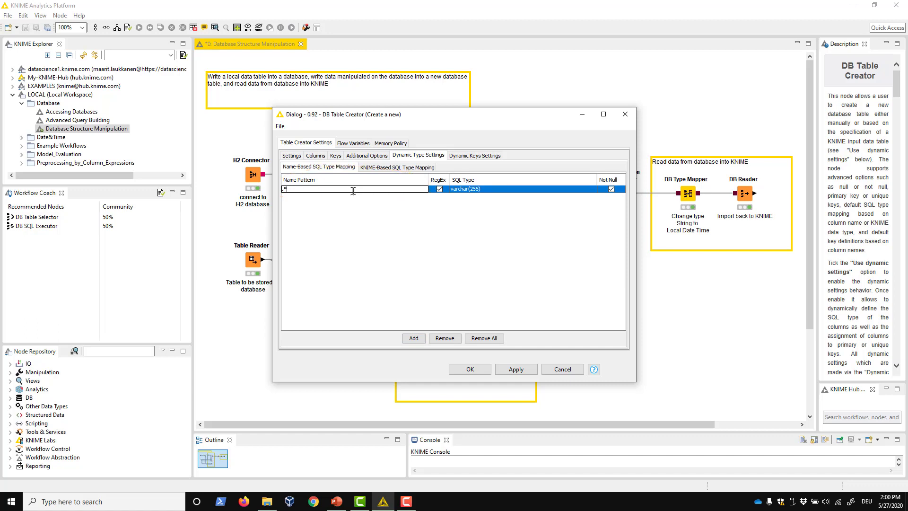
pyautogui.click(462, 157)
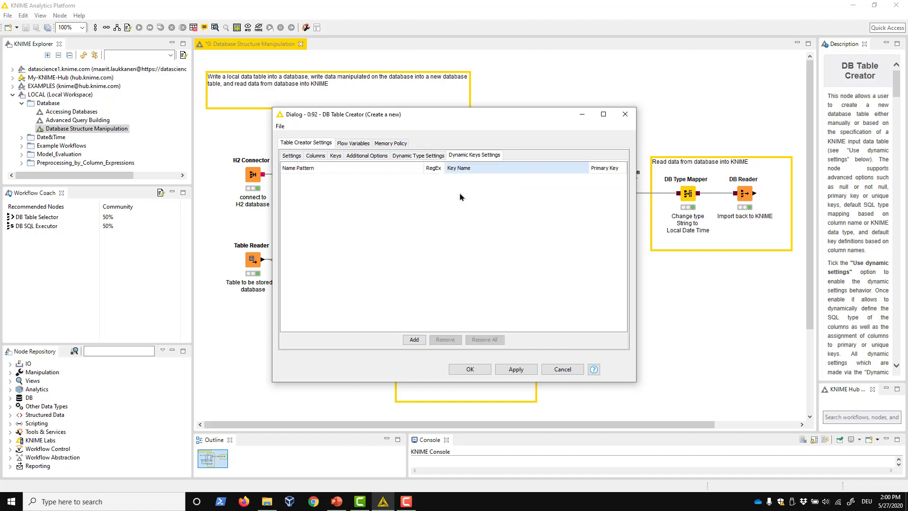
pyautogui.click(415, 340)
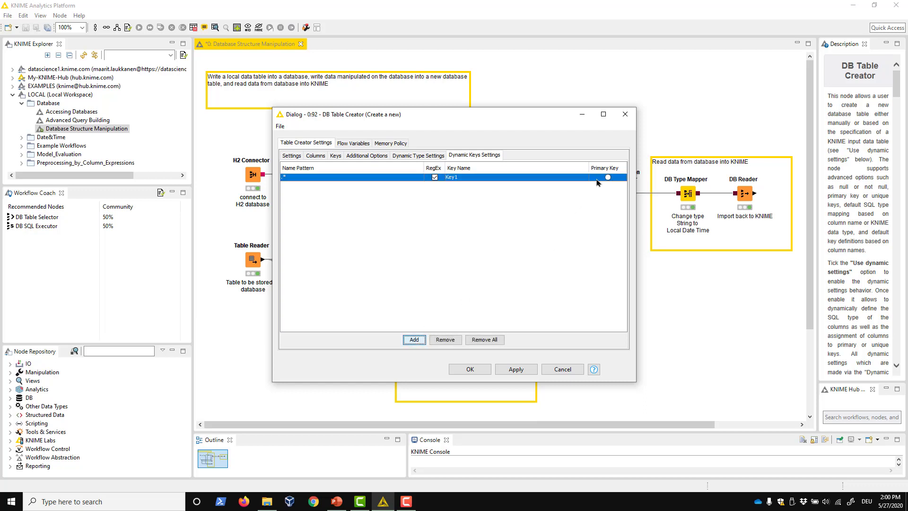
pyautogui.click(607, 178)
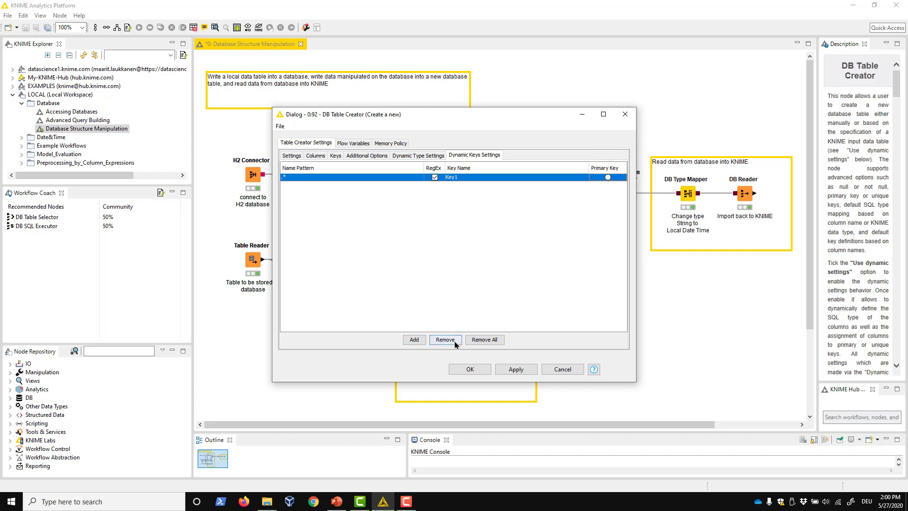
pyautogui.click(453, 341)
# Turn off dynamic table settings, keep Name as varchar(255), and confirm the table creator.
pyautogui.click(291, 155)
pyautogui.click(429, 338)
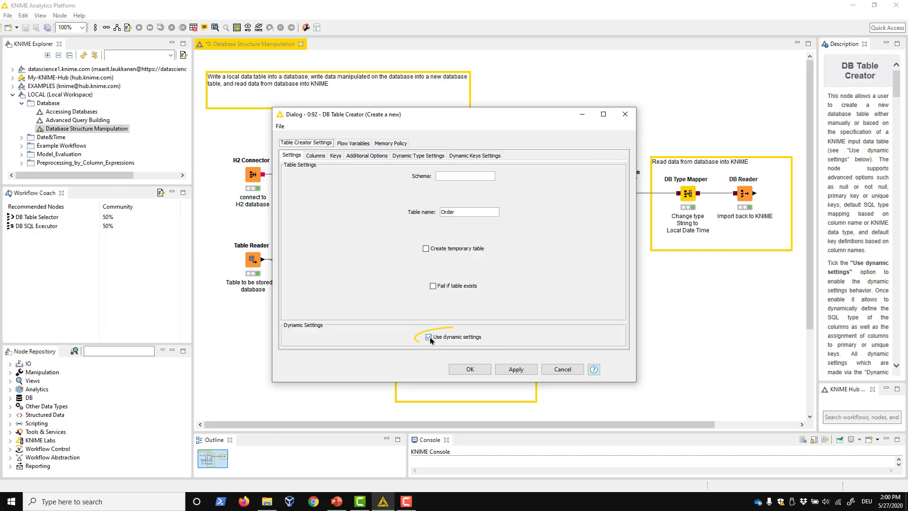
pyautogui.click(315, 156)
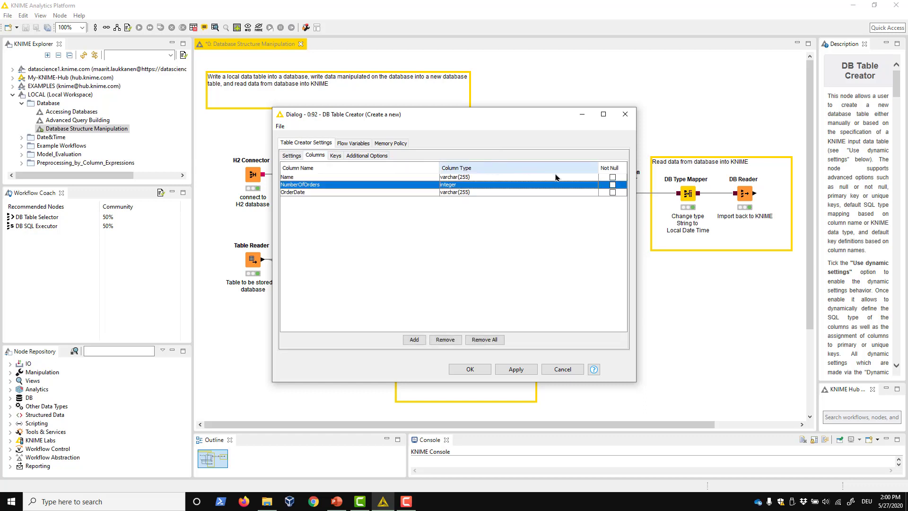
pyautogui.click(576, 178)
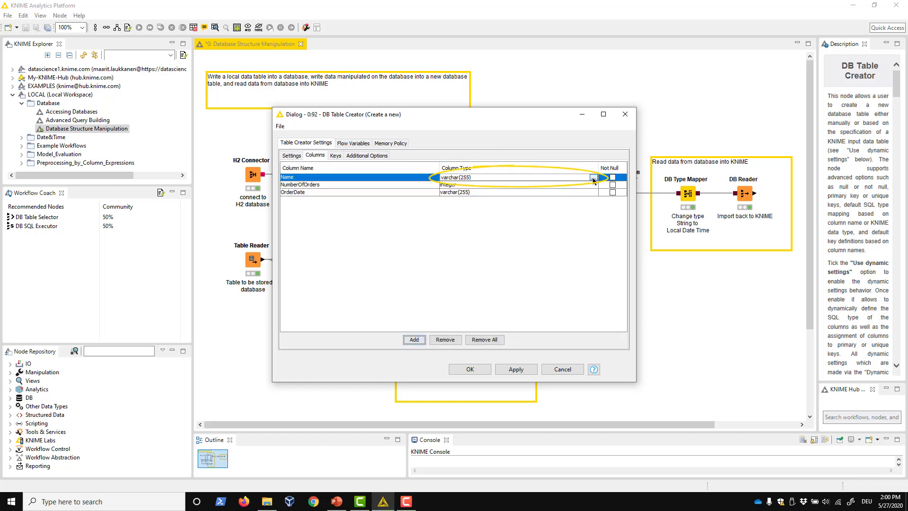
pyautogui.click(593, 178)
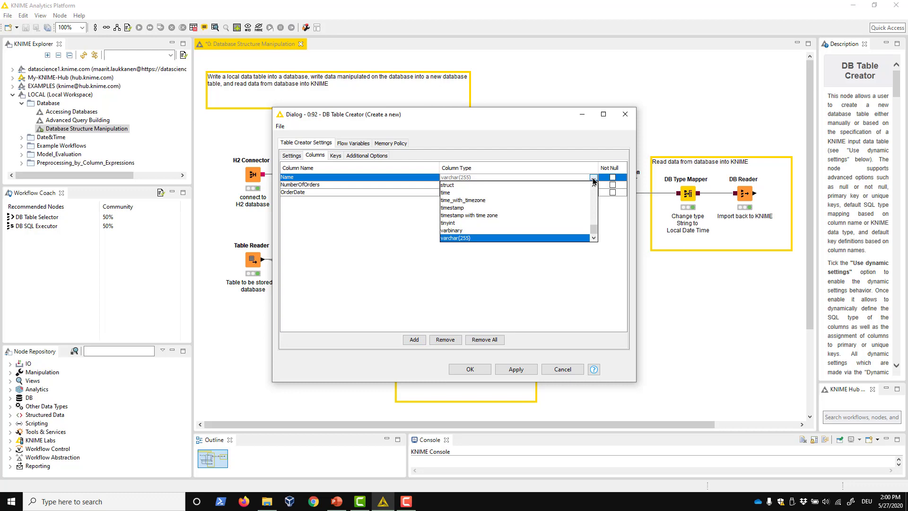
pyautogui.click(594, 179)
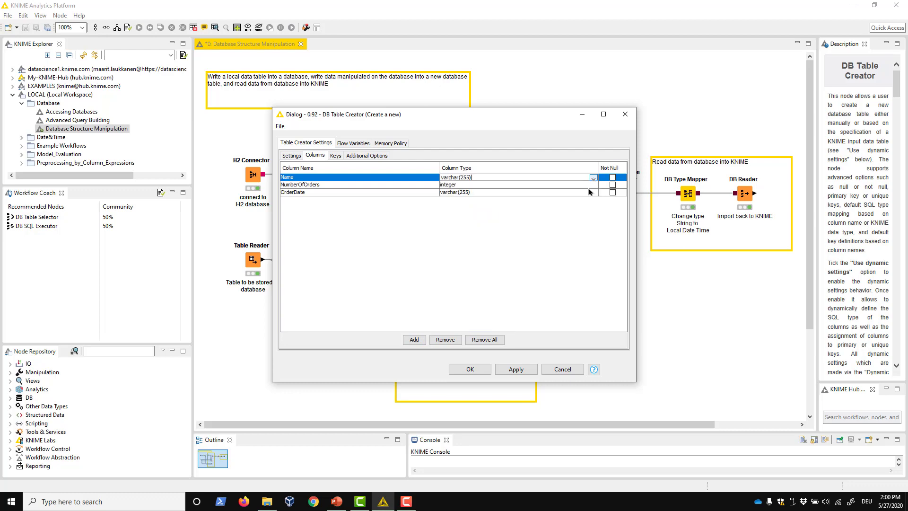
pyautogui.click(484, 372)
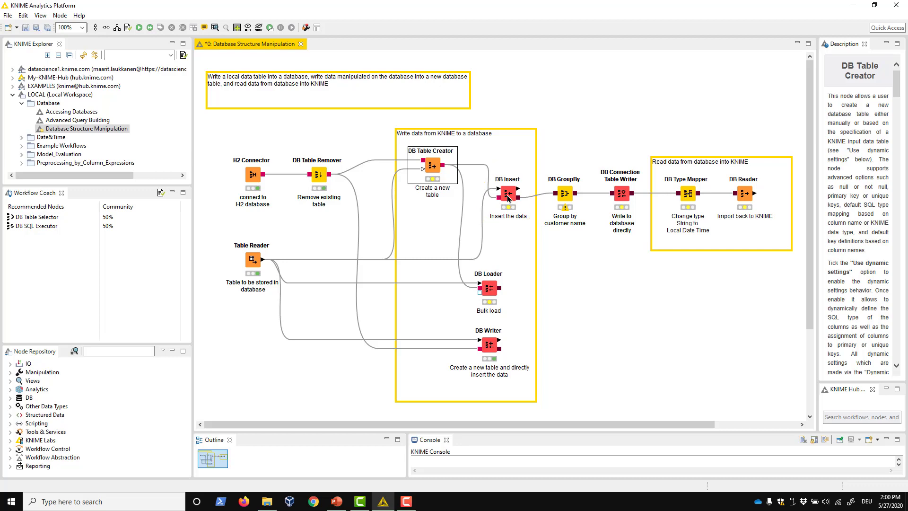
# Review DB Insert's target table Order and its included columns, then confirm.
pyautogui.doubleClick(507, 194)
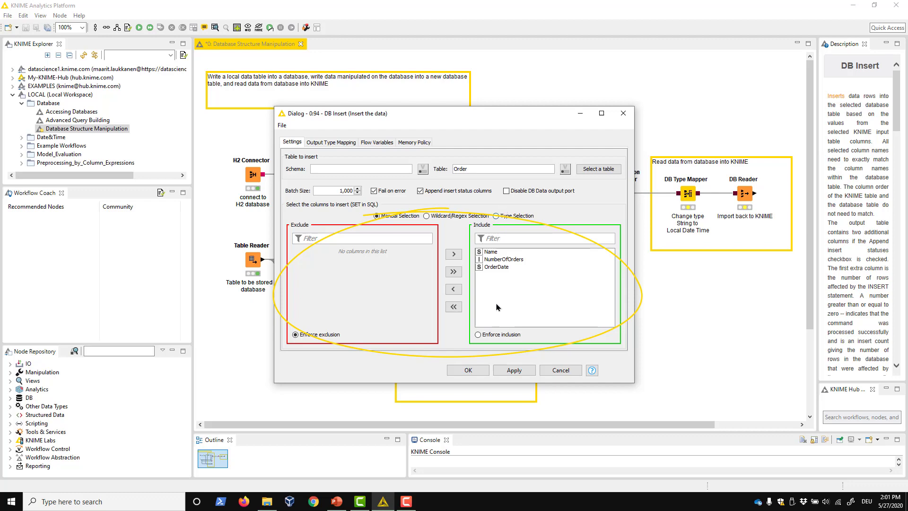
pyautogui.click(480, 371)
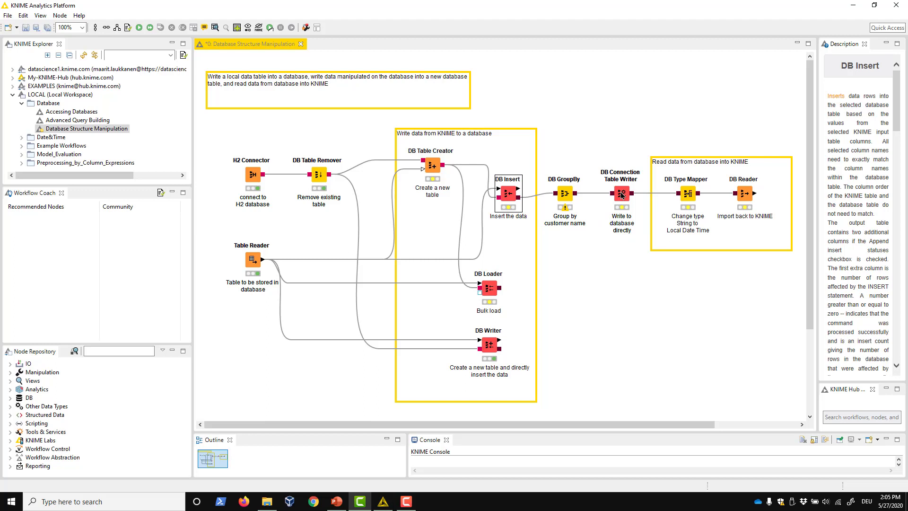
# Confirm the DB Connection Table Writer writes to Order3, overwriting it if it exists.
pyautogui.doubleClick(621, 194)
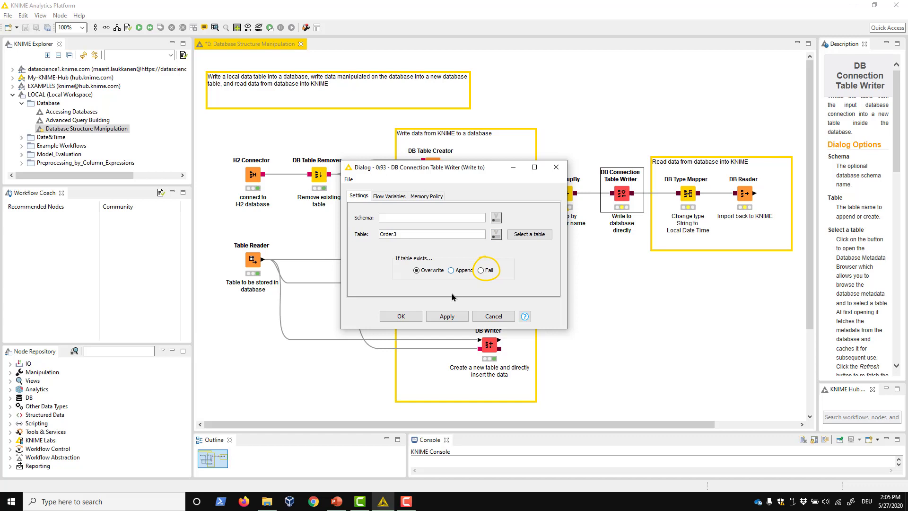
pyautogui.click(401, 316)
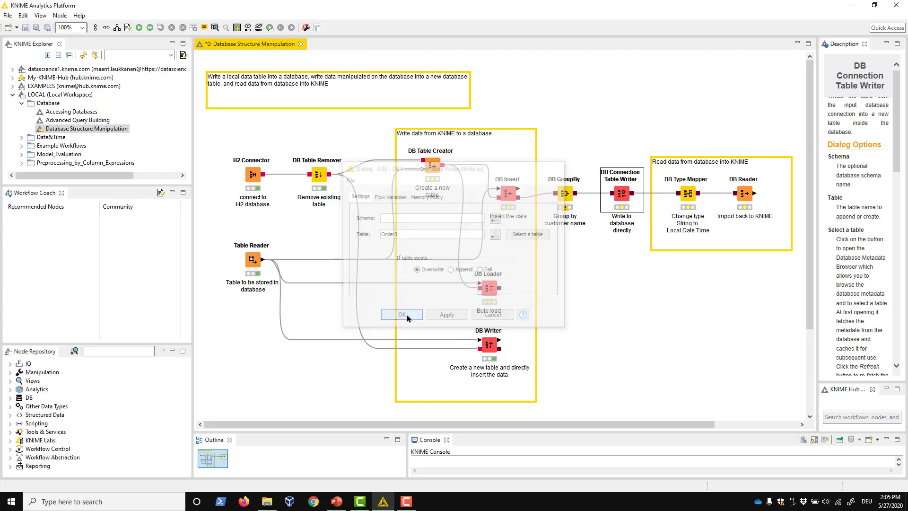
pyautogui.rightClick(622, 197)
pyautogui.click(636, 206)
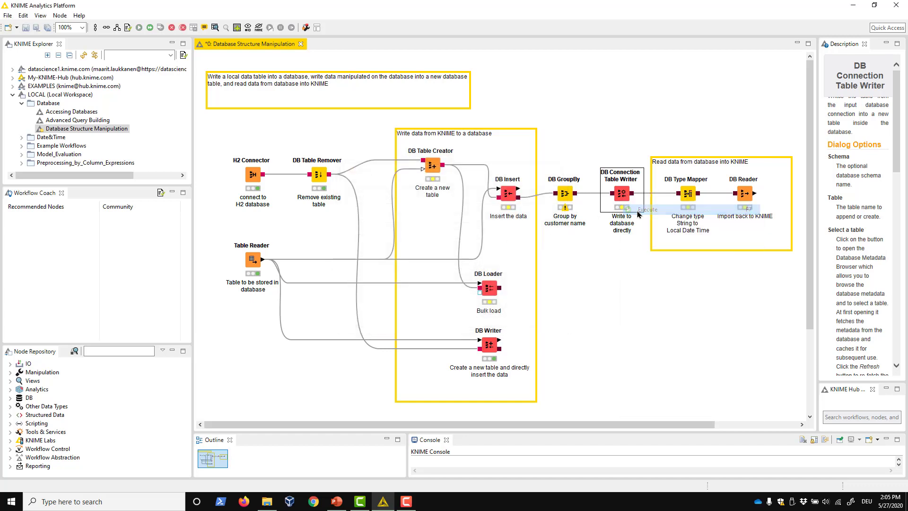
pyautogui.rightClick(622, 192)
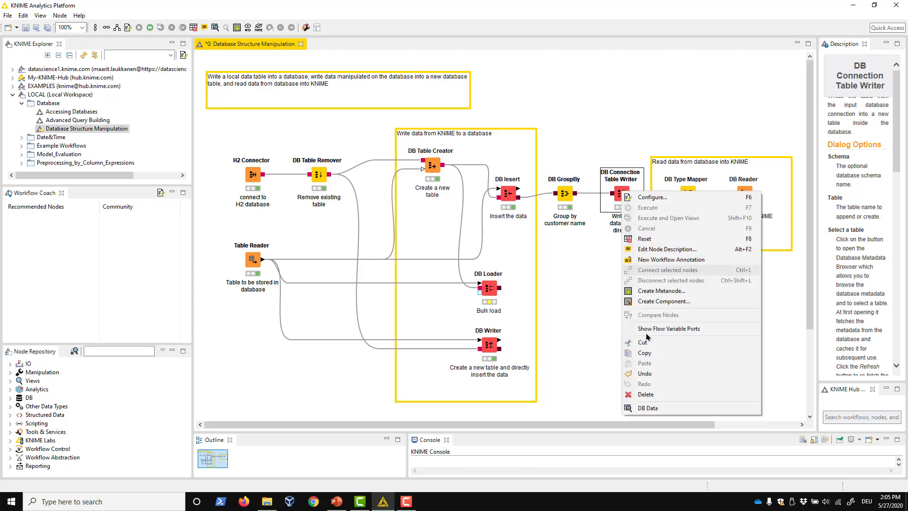
pyautogui.click(648, 407)
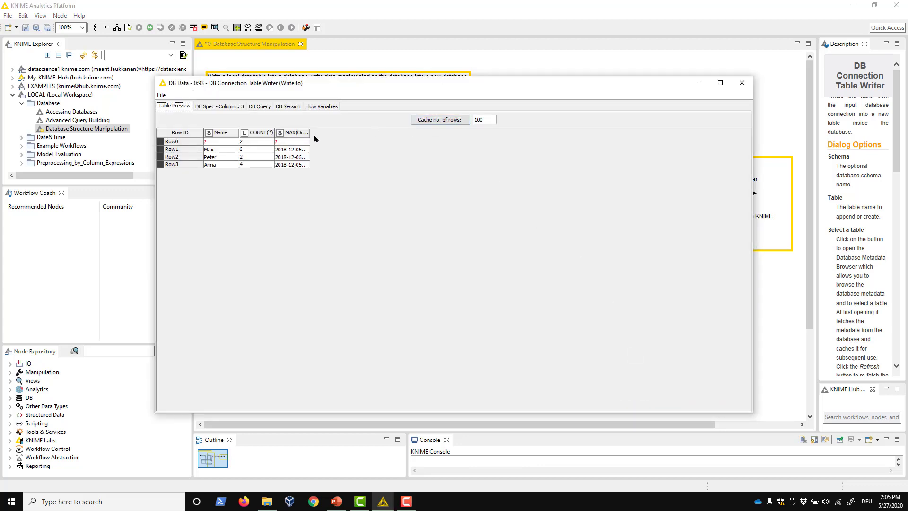
pyautogui.moveTo(345, 132); pyautogui.dragTo(360, 130)
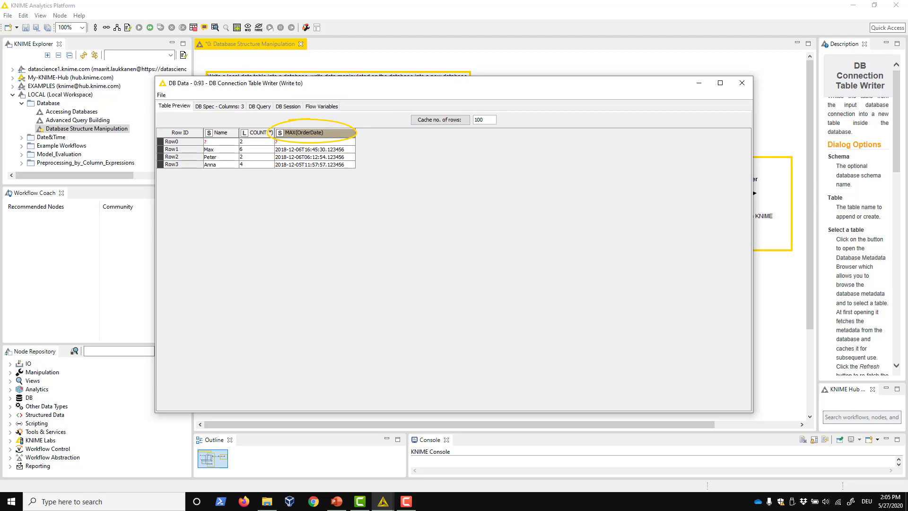
pyautogui.moveTo(355, 132); pyautogui.dragTo(360, 132)
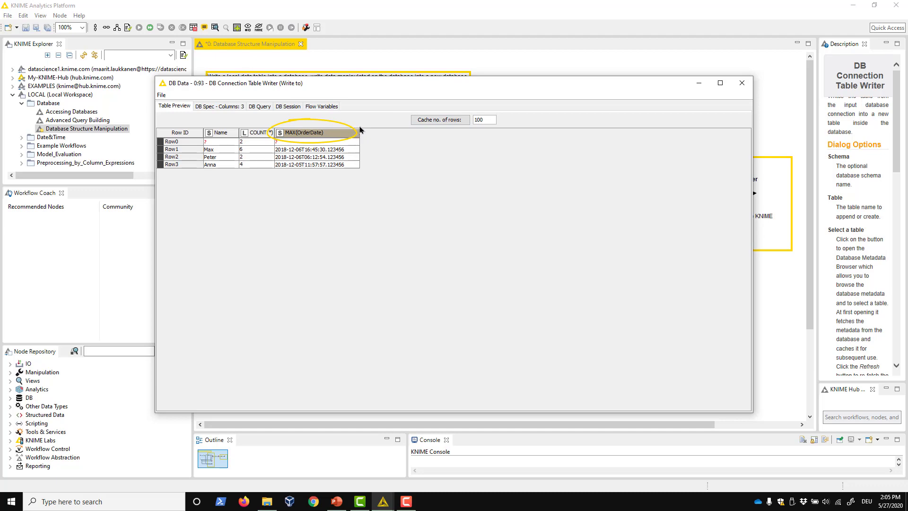
pyautogui.click(741, 85)
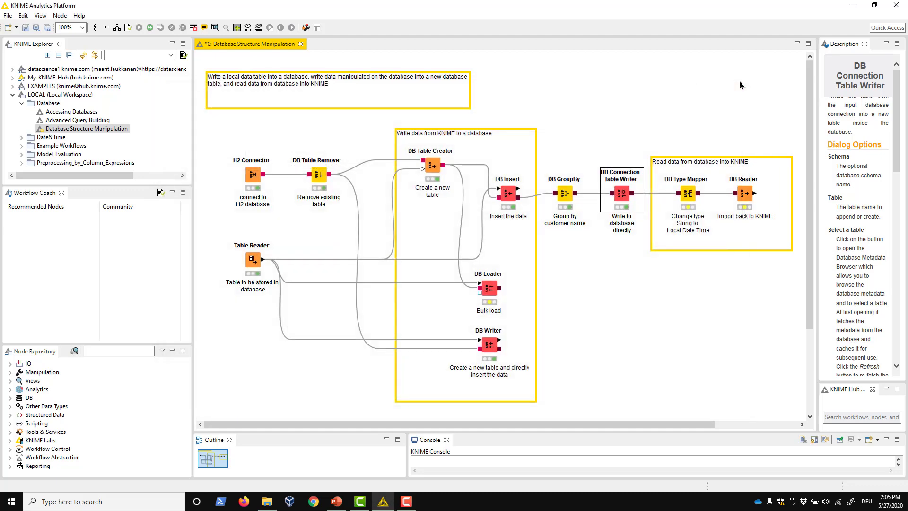
# Set the DB Type Mapper's name rule for MAX(OrderDate) to Local Date Time and confirm.
pyautogui.doubleClick(687, 194)
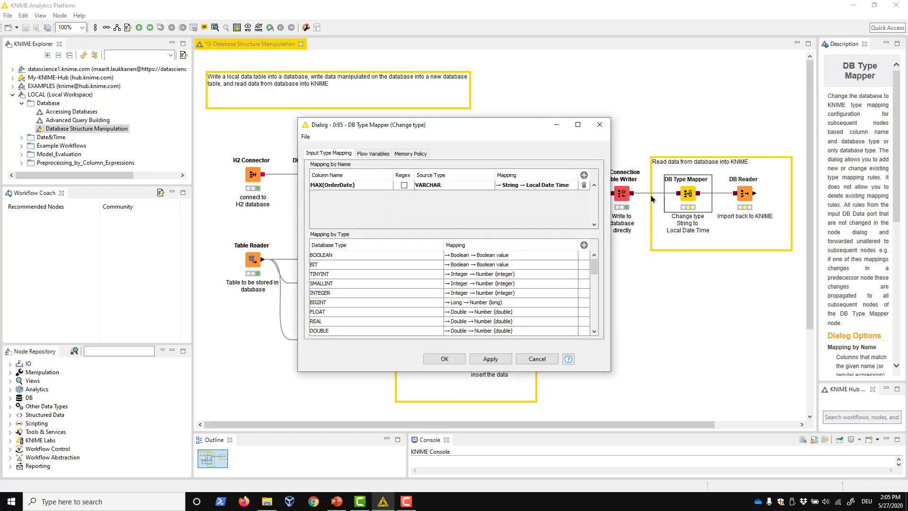
pyautogui.click(382, 187)
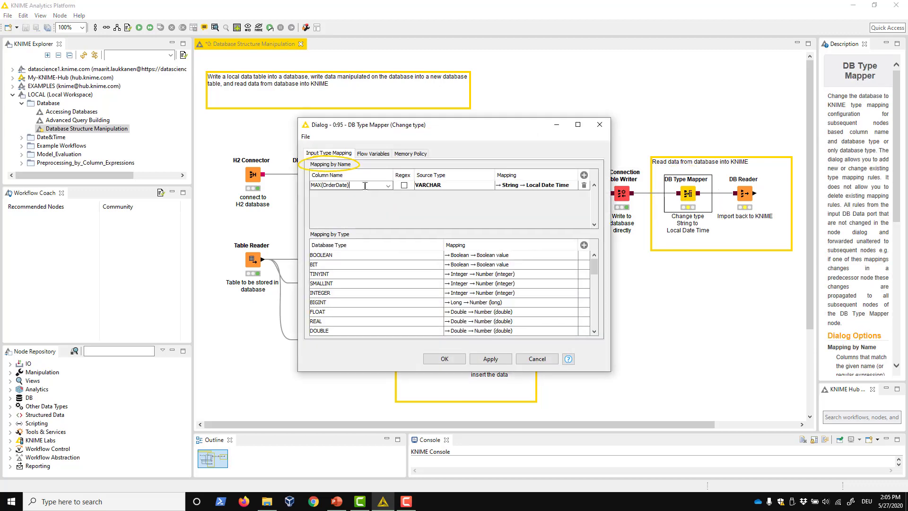
pyautogui.click(388, 187)
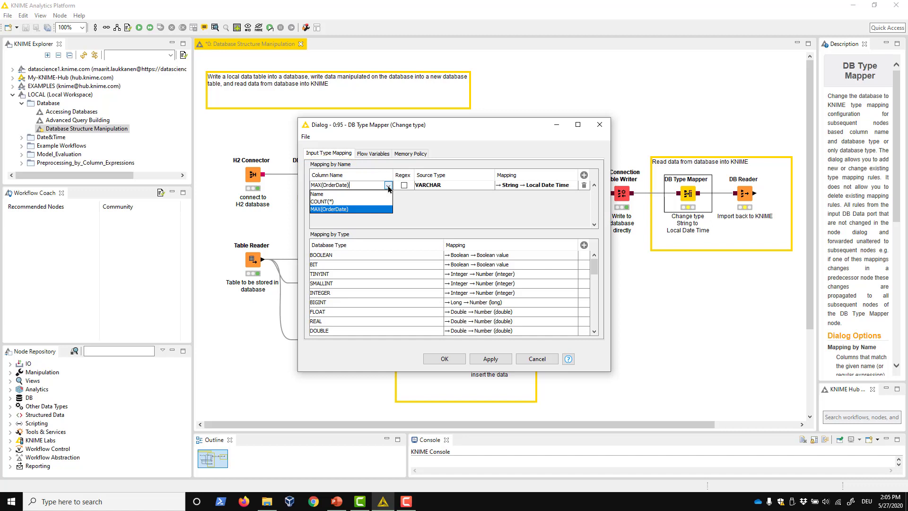
pyautogui.click(388, 187)
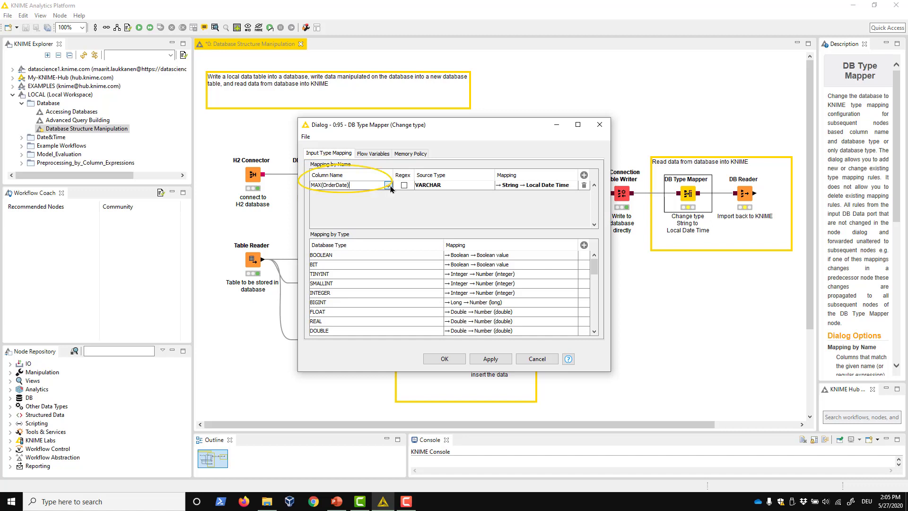
pyautogui.click(531, 187)
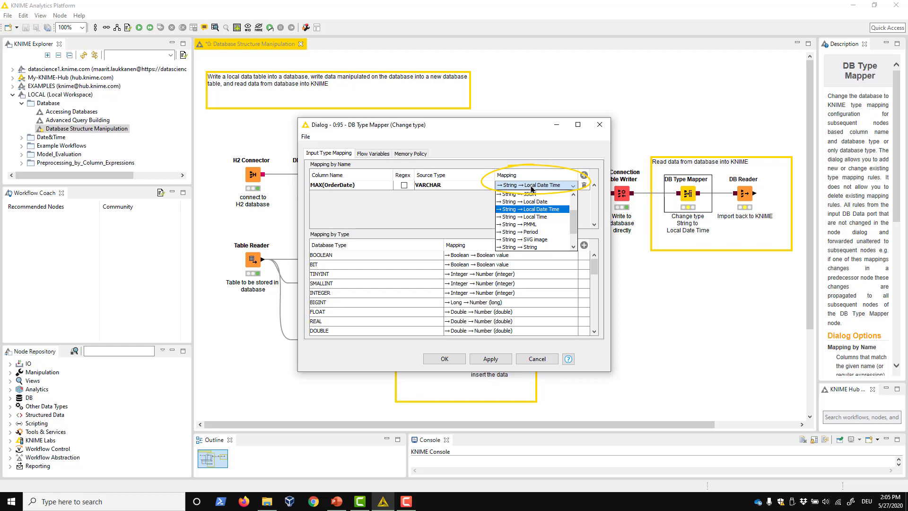
pyautogui.click(531, 187)
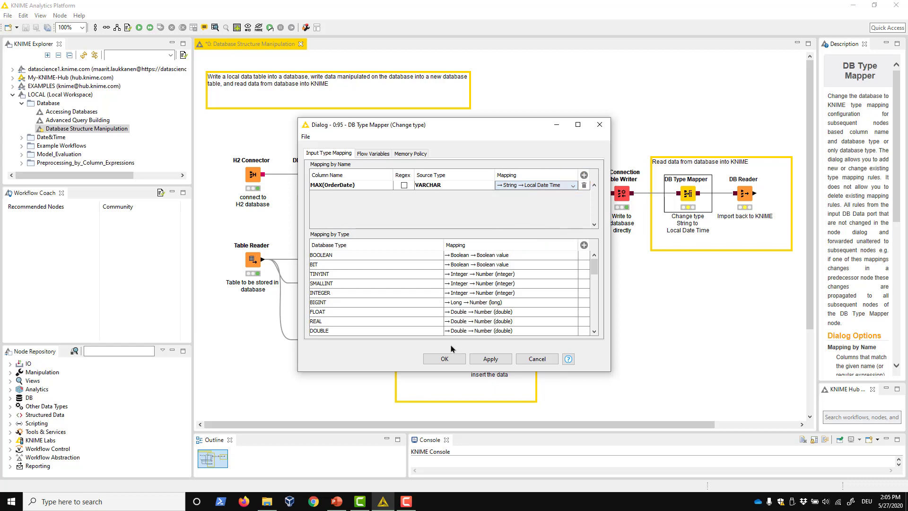
pyautogui.click(444, 359)
# Show the DB Reader's output table and widen MAX(OrderDate) to reveal full date-times.
pyautogui.rightClick(745, 193)
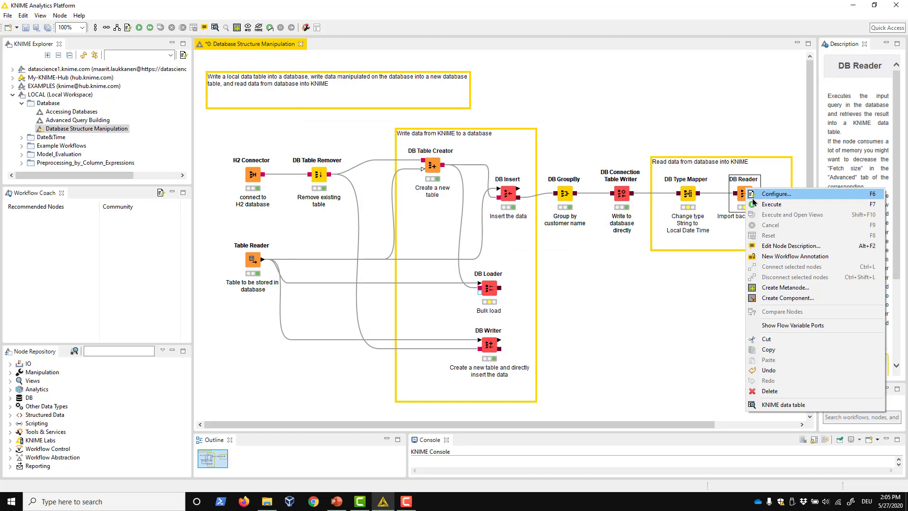
pyautogui.rightClick(744, 193)
pyautogui.click(782, 409)
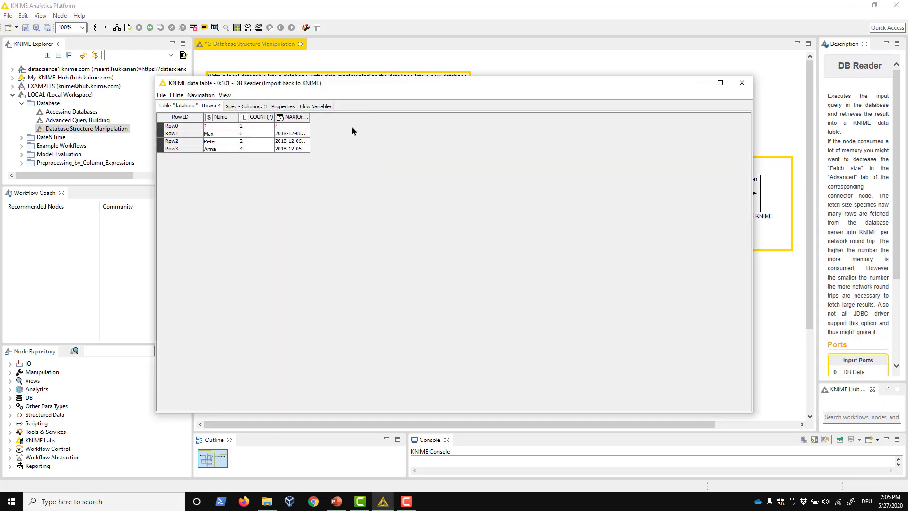
pyautogui.moveTo(320, 118); pyautogui.dragTo(362, 118)
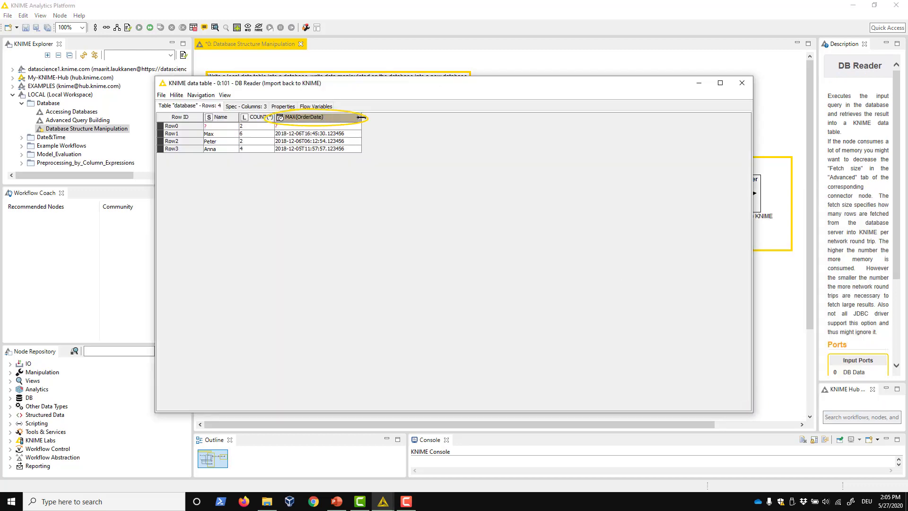